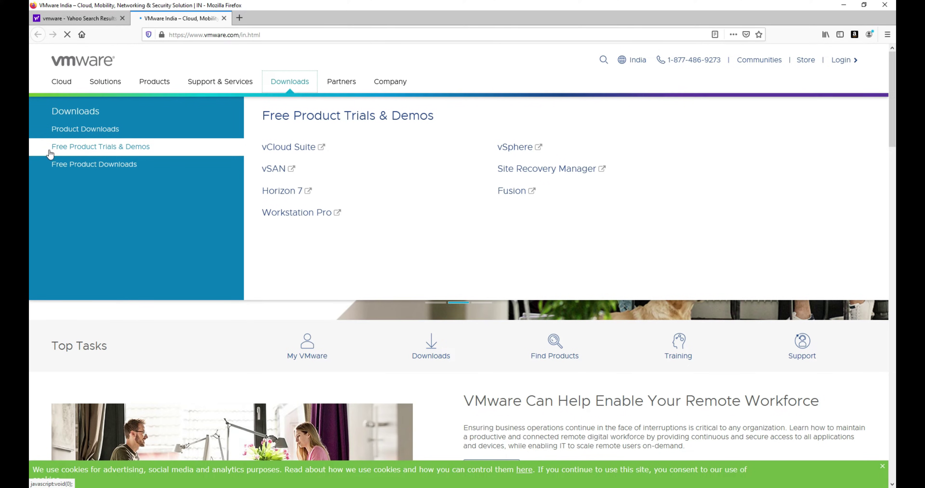
Open the Workstation Pro trial download page in its own Firefox tab
{"action": "left_click", "coordinate": [283, 213]}
{"action": "left_click", "coordinate": [181, 17]}
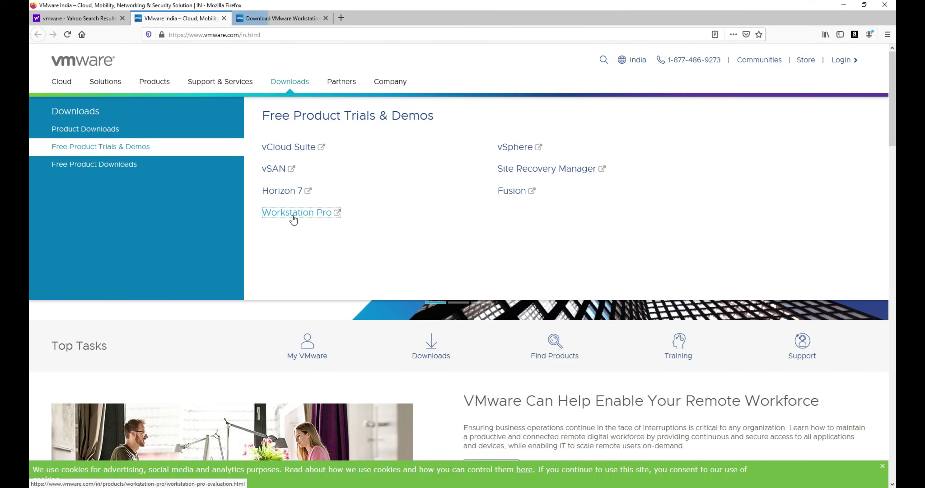
{"action": "left_click", "coordinate": [253, 18]}
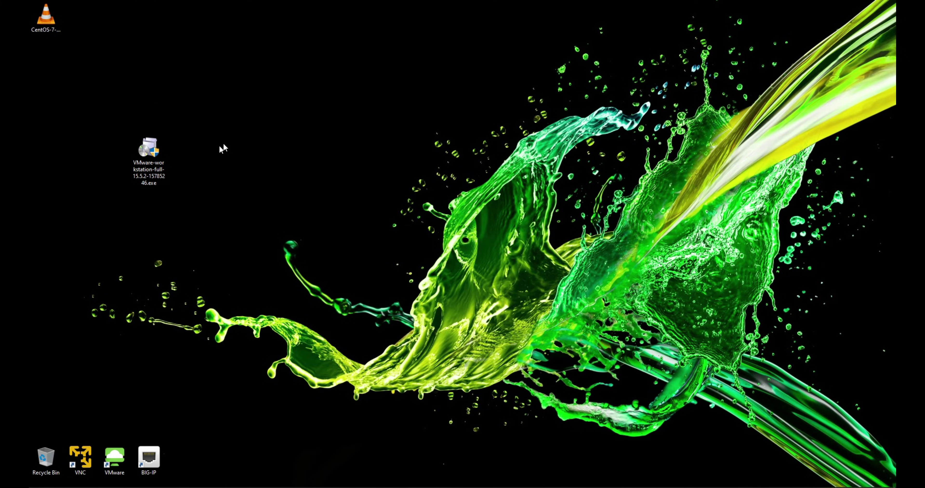
Select the downloaded VMware-workstation-full-15.5.2 installer on the desktop
{"action": "left_click_drag", "start_coordinate": [261, 86], "coordinate": [32, 243]}
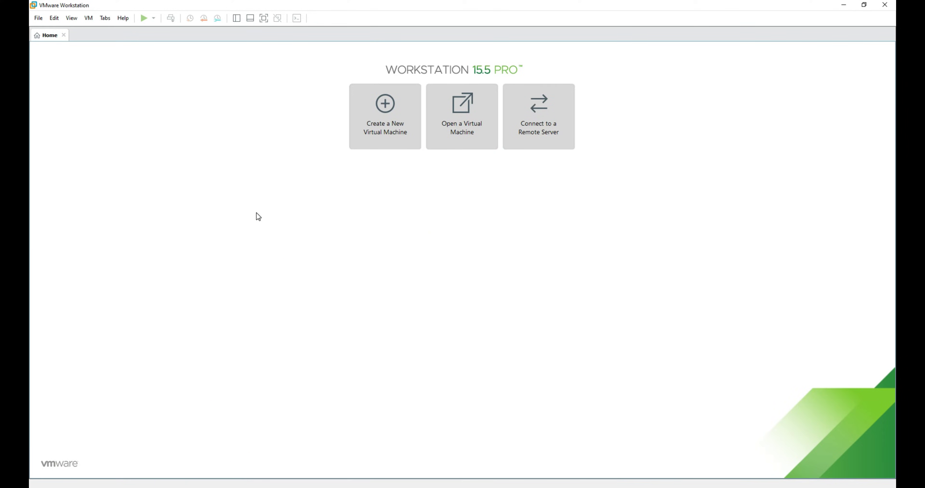
Start a Typical new virtual machine using the CentOS-7-x86_64-DVD-1908.iso installer image
{"action": "left_click", "coordinate": [386, 122]}
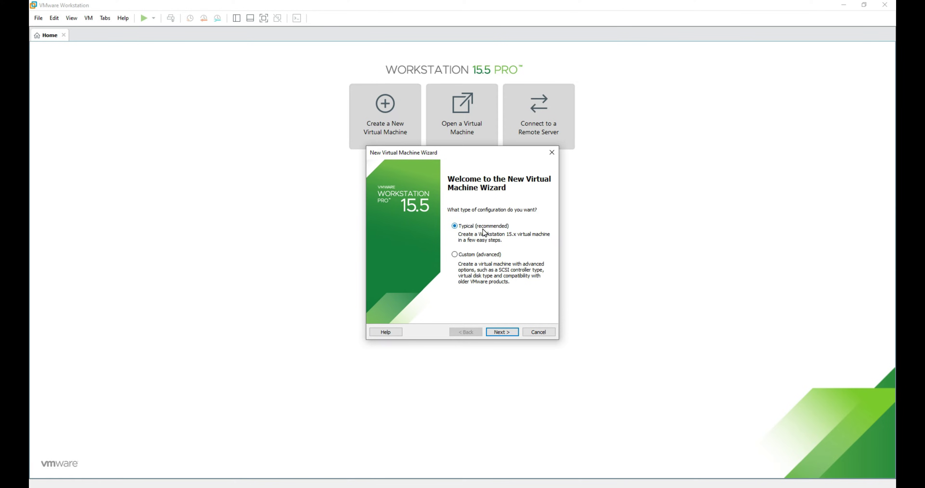
{"action": "left_click", "coordinate": [500, 331]}
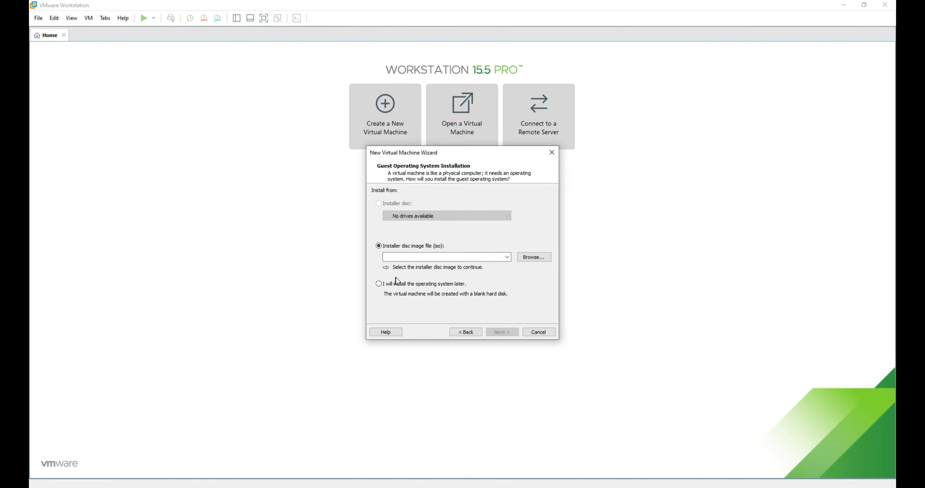
{"action": "key", "text": "ctrl+v"}
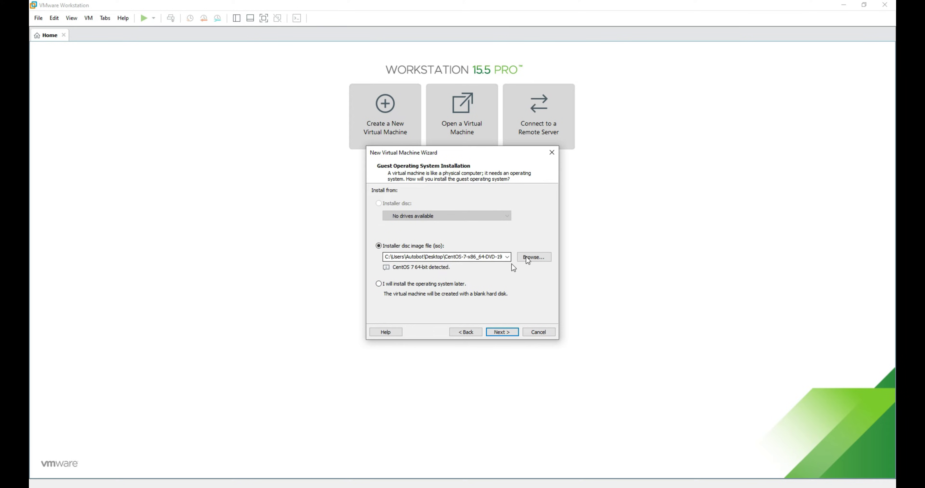
{"action": "left_click", "coordinate": [533, 257]}
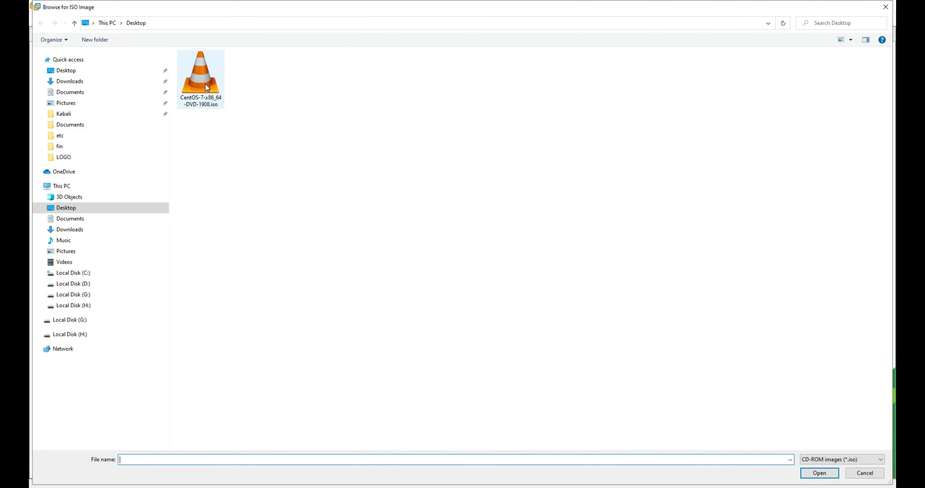
{"action": "left_click", "coordinate": [206, 84]}
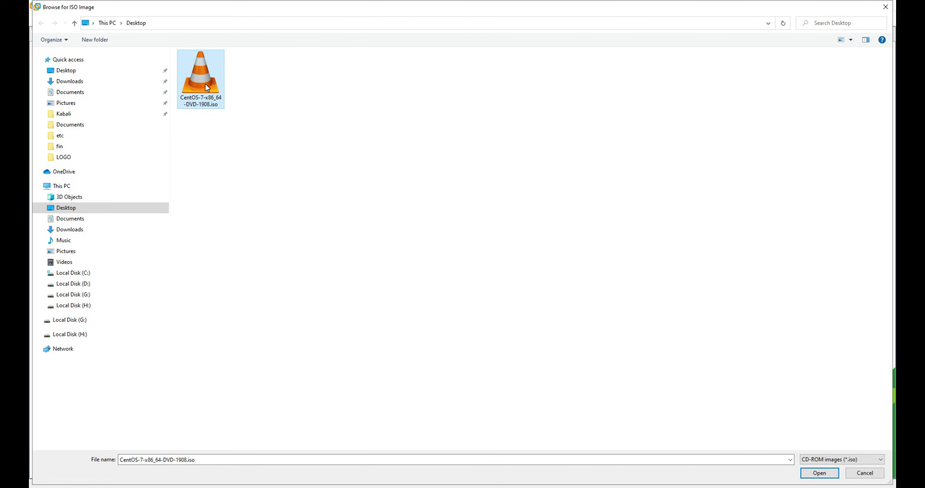
{"action": "double_click", "coordinate": [208, 87]}
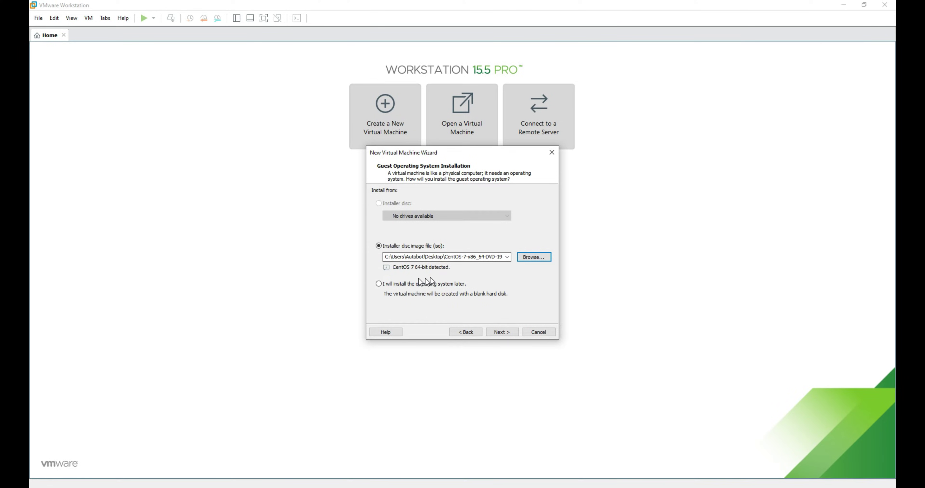
{"action": "left_click", "coordinate": [502, 333]}
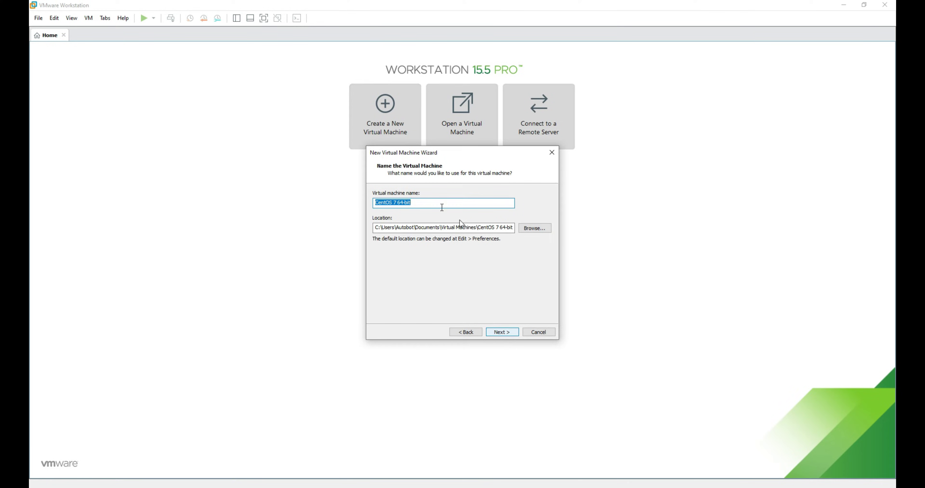
Rename the virtual machine to CentOS 7
{"action": "left_click", "coordinate": [422, 204]}
{"action": "double_click", "coordinate": [422, 204]}
{"action": "left_click", "coordinate": [421, 203]}
{"action": "key", "text": "BackSpace"}
{"action": "key", "text": "BackSpace"}
{"action": "key", "text": "BackSpace"}
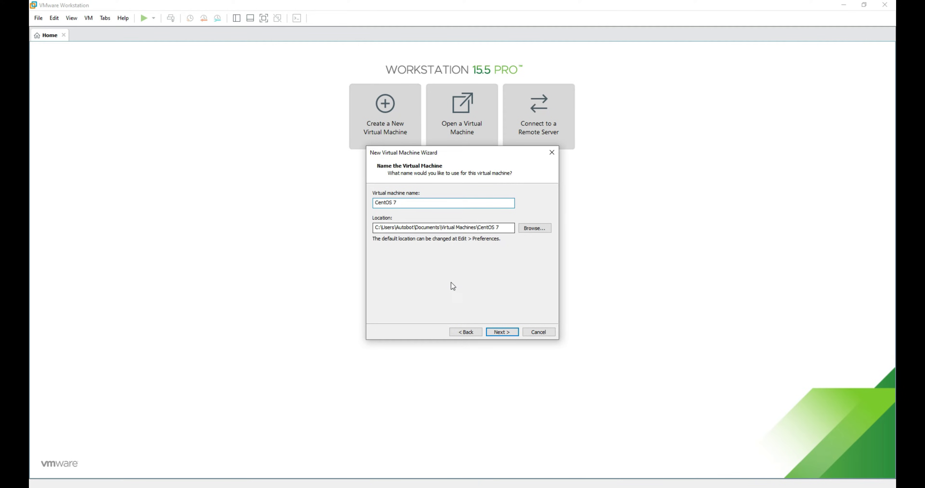
Give it a 10 GB disk stored as a single file and create the VM
{"action": "left_click", "coordinate": [496, 332]}
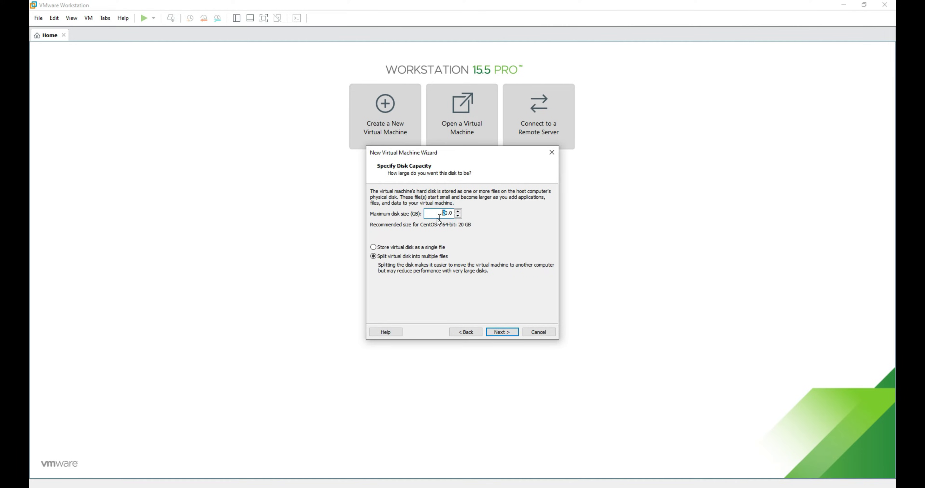
{"action": "left_click", "coordinate": [443, 214]}
{"action": "left_click", "coordinate": [377, 248]}
{"action": "left_click", "coordinate": [502, 332]}
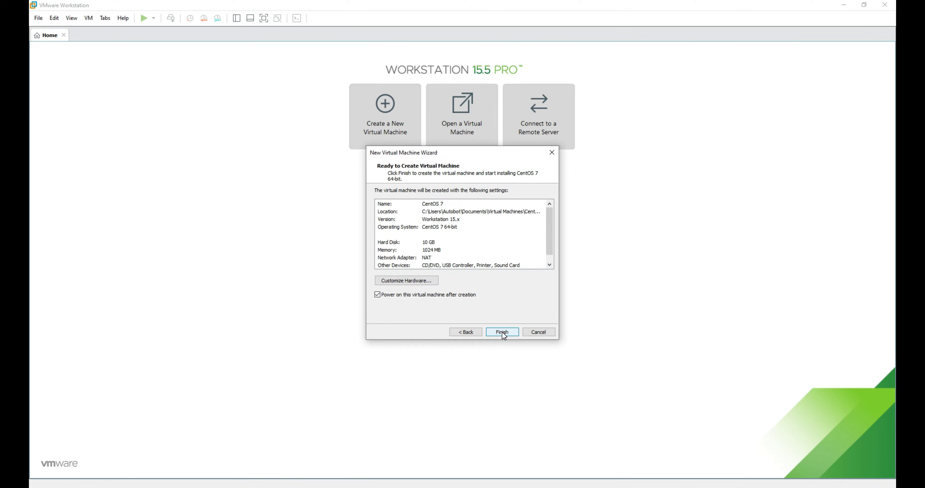
{"action": "left_click", "coordinate": [502, 331]}
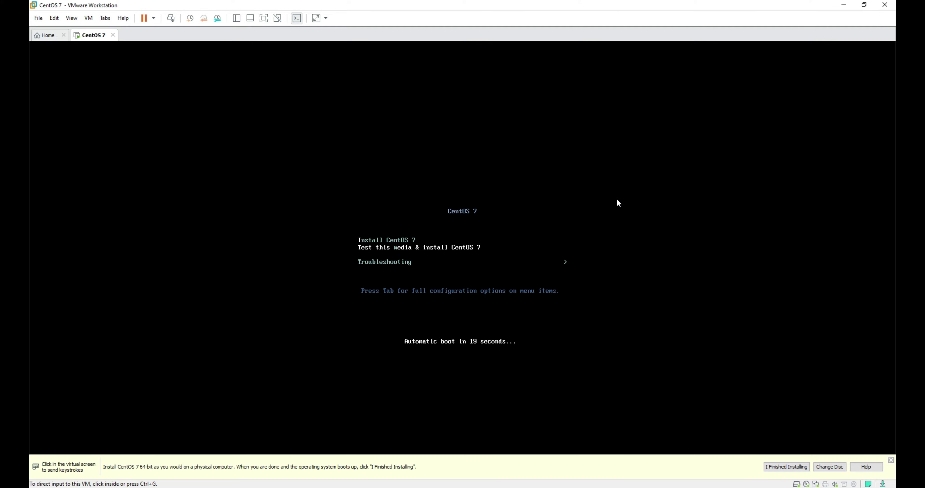
Choose Install CentOS 7 from the VM's boot menu to launch the installer
{"action": "left_click", "coordinate": [406, 244]}
{"action": "key", "text": "Up"}
{"action": "key", "text": "Return"}
{"action": "key", "text": "ctrl+alt"}
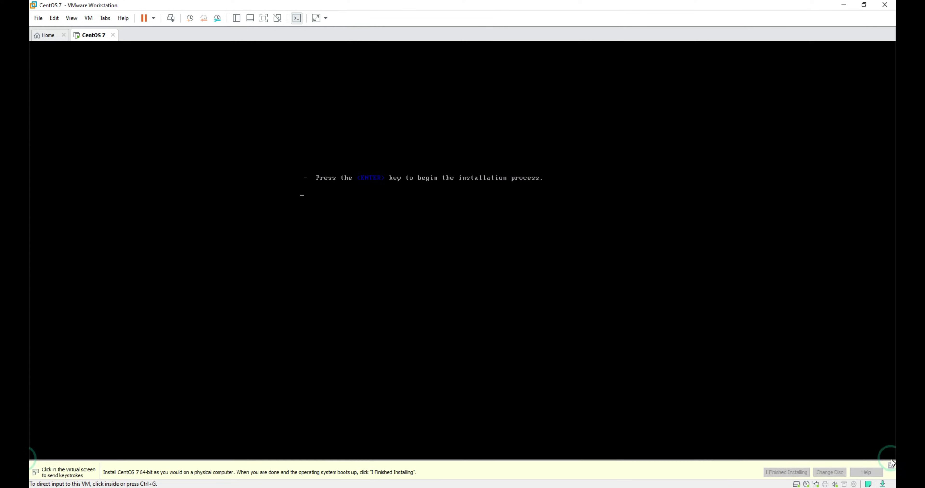
{"action": "left_click", "coordinate": [340, 272]}
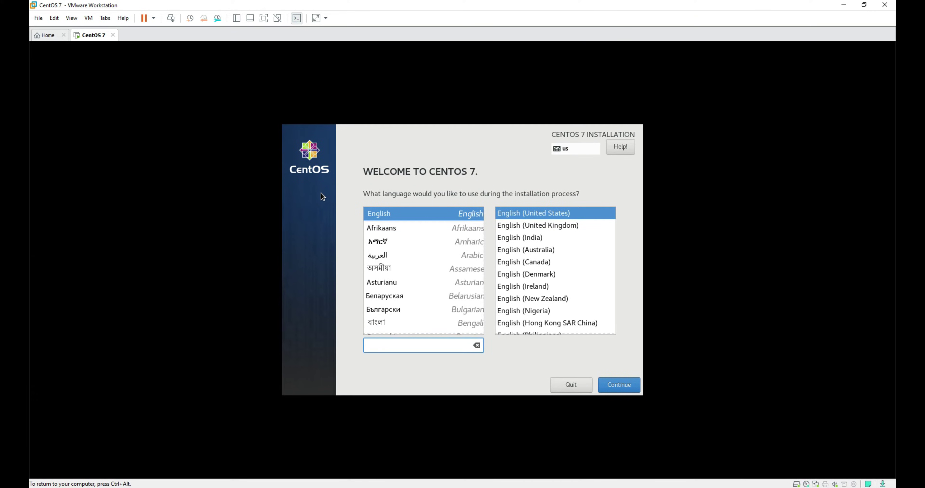
Keep English as the installer language and set the timezone to Asia/Kolkata
{"action": "key", "text": "Return"}
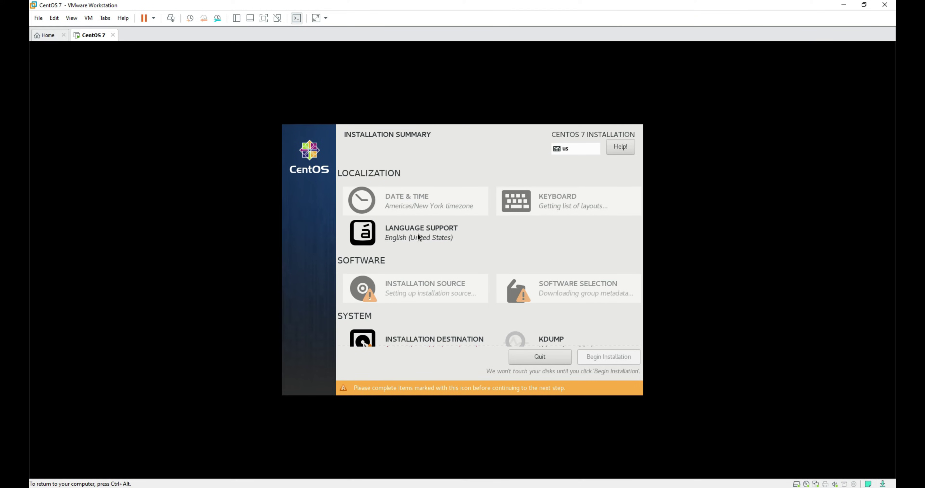
{"action": "left_click", "coordinate": [391, 195]}
{"action": "left_click", "coordinate": [352, 170]}
{"action": "left_click", "coordinate": [328, 238]}
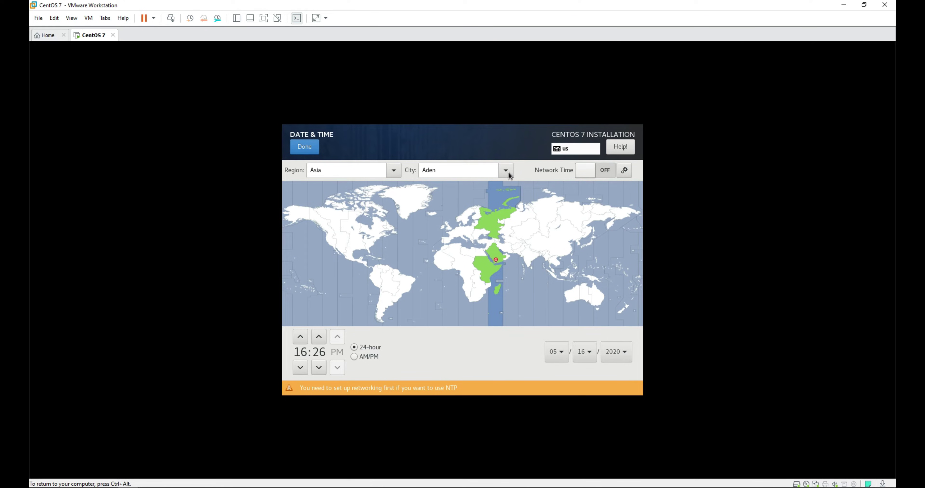
{"action": "left_click", "coordinate": [506, 170]}
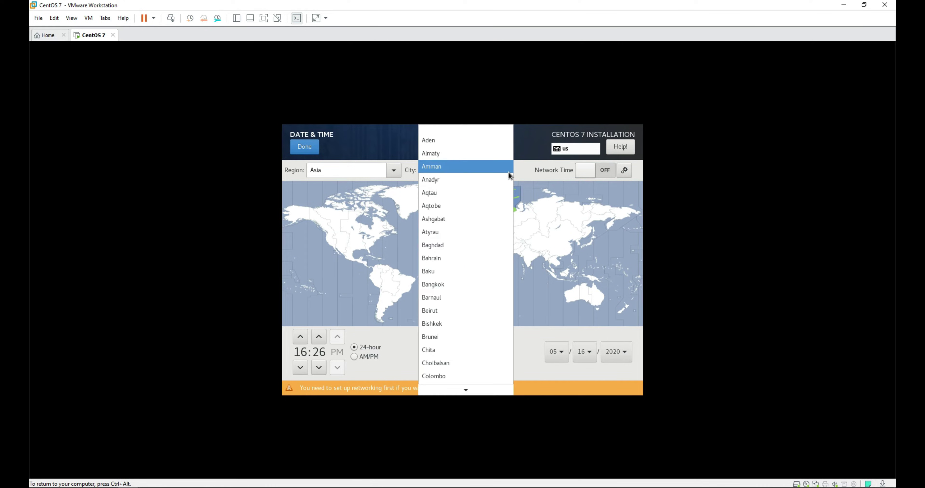
{"action": "left_click", "coordinate": [394, 173]}
{"action": "left_click", "coordinate": [395, 174]}
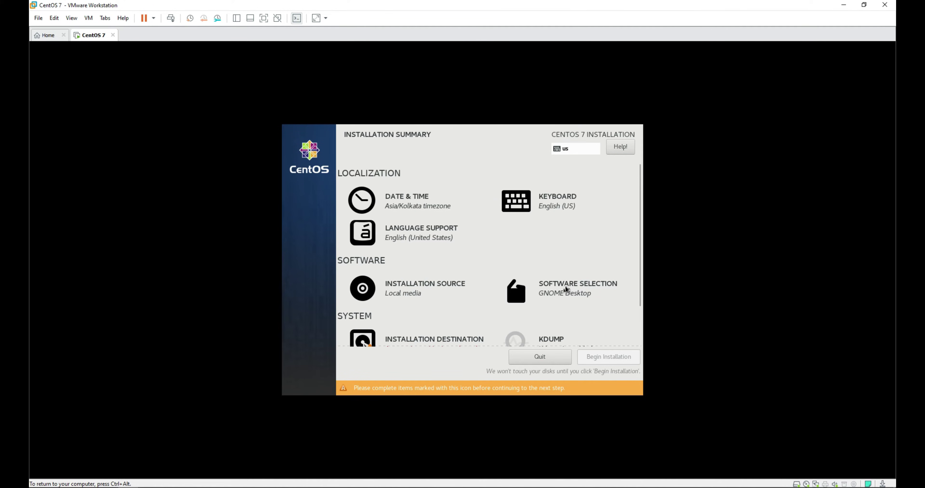
Confirm GNOME Desktop as the software selection
{"action": "left_click", "coordinate": [566, 288]}
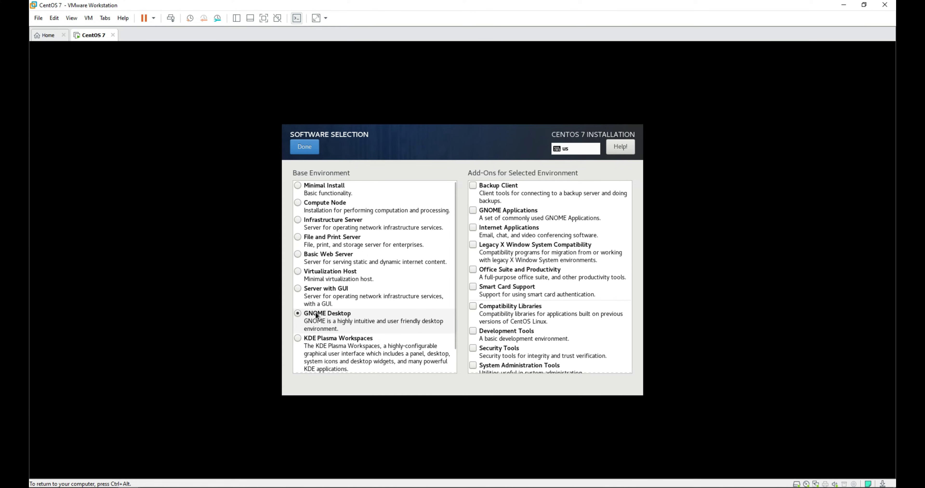
{"action": "left_click", "coordinate": [304, 147]}
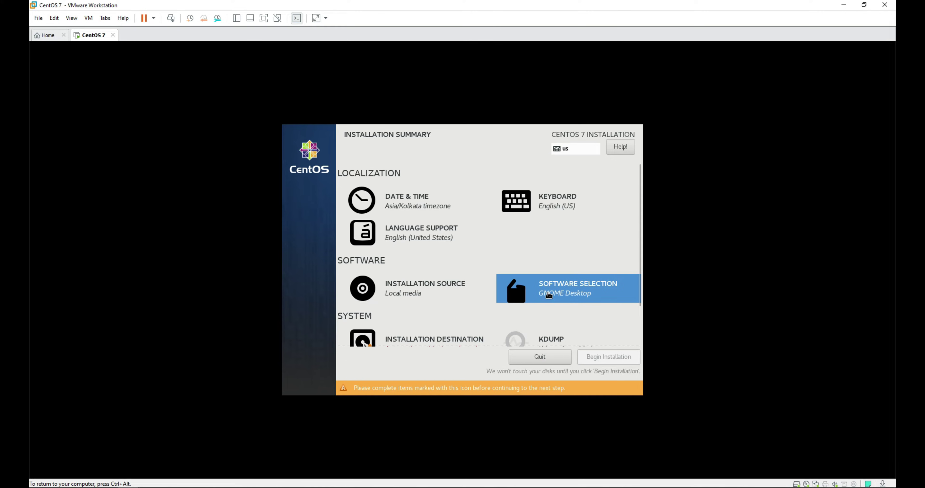
{"action": "scroll", "coordinate": [412, 272], "scroll_direction": "down", "scroll_amount": 1}
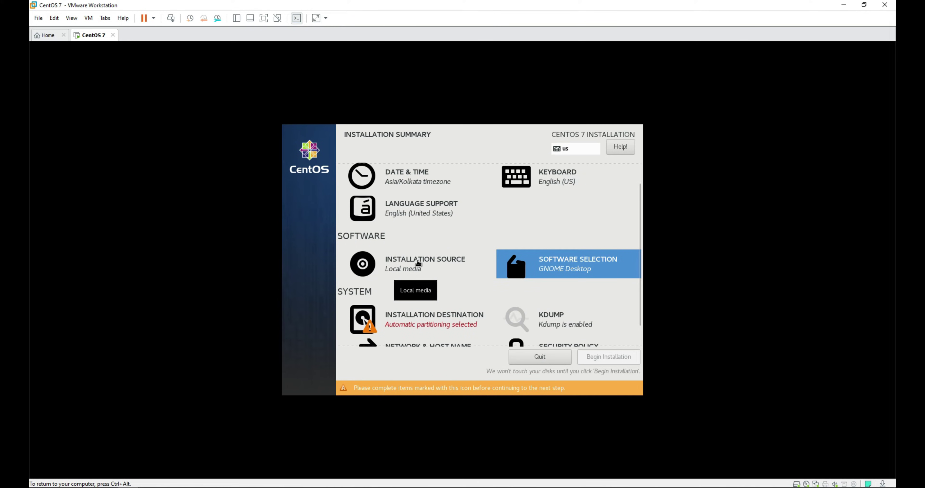
{"action": "scroll", "coordinate": [449, 269], "scroll_direction": "down", "scroll_amount": 1}
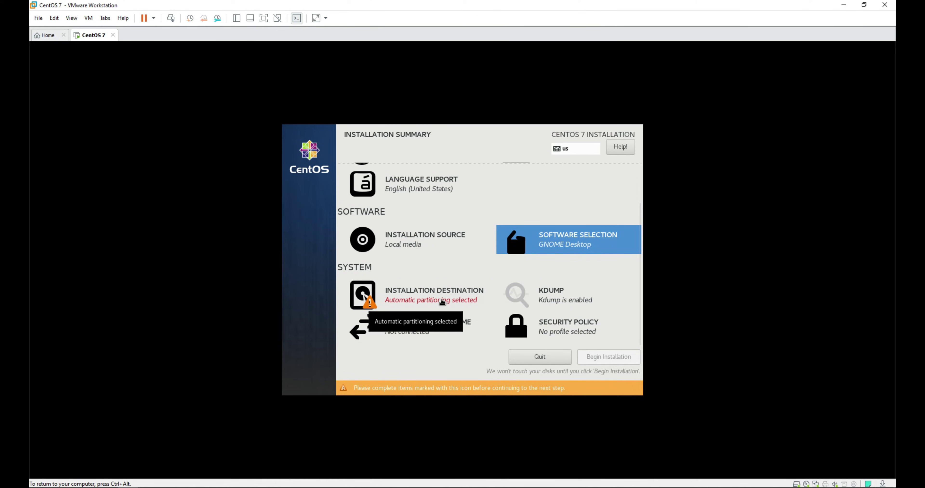
Deselect the 10 GiB sda disk under Installation Destination and return to the summary
{"action": "left_click", "coordinate": [442, 302]}
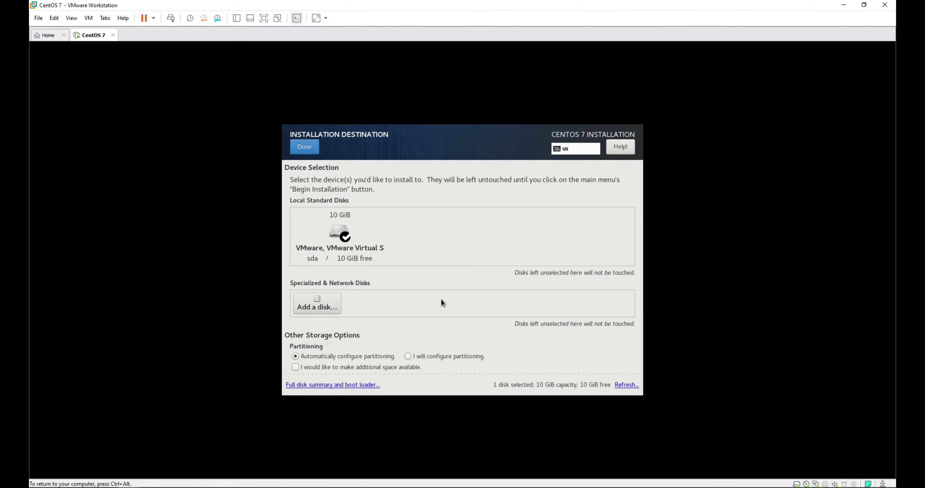
{"action": "left_click", "coordinate": [340, 232]}
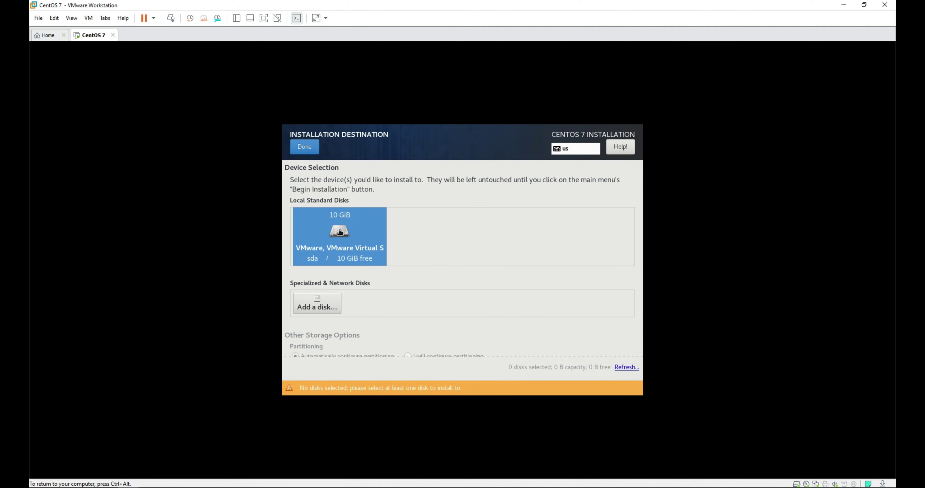
{"action": "left_click", "coordinate": [304, 146]}
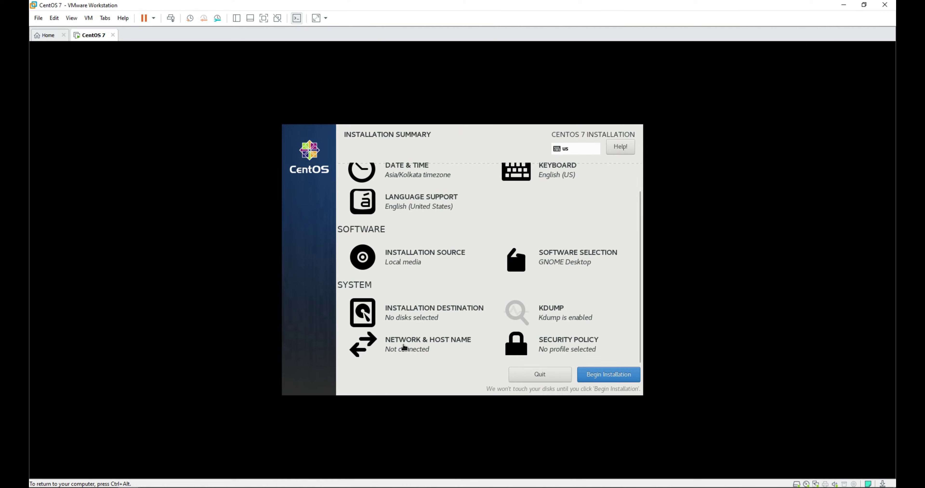
Set the host name to cadence, then begin the installation
{"action": "left_click", "coordinate": [404, 345]}
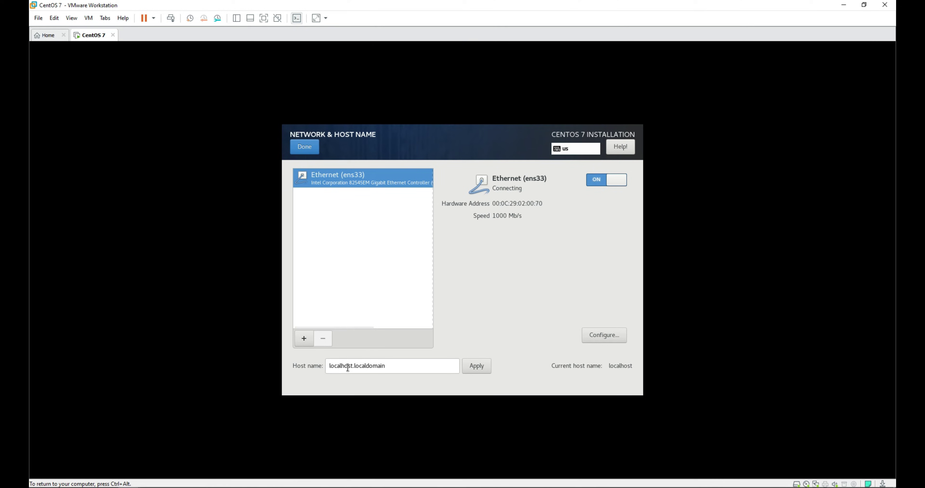
{"action": "triple_click", "coordinate": [357, 369]}
{"action": "key", "text": "BackSpace"}
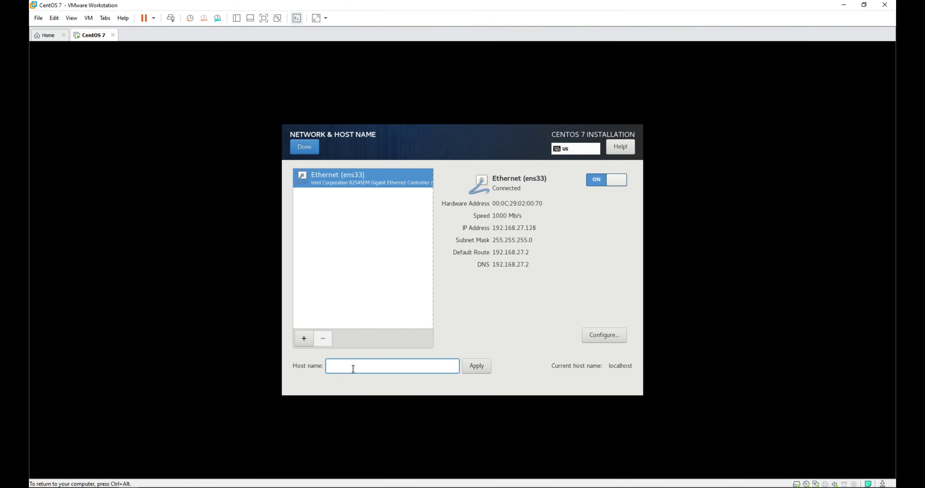
{"action": "type", "text": "cadence"}
{"action": "left_click", "coordinate": [482, 368]}
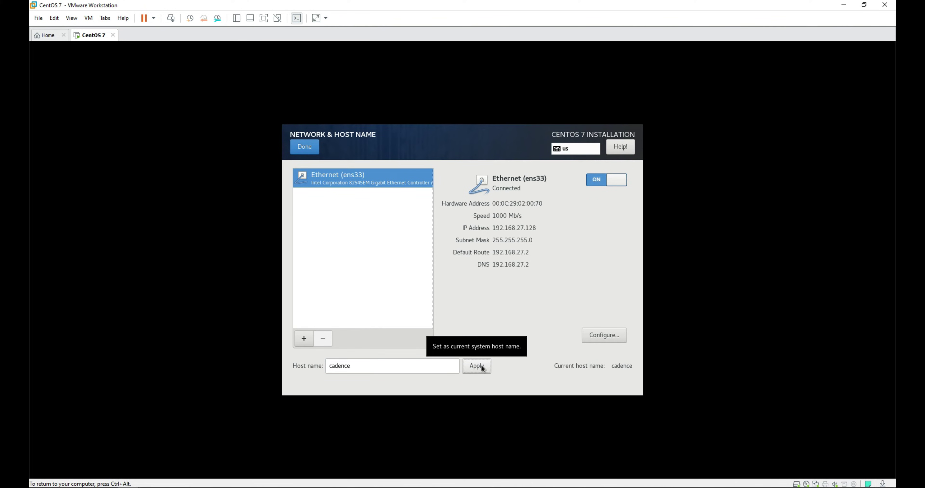
{"action": "key", "text": "alt+d"}
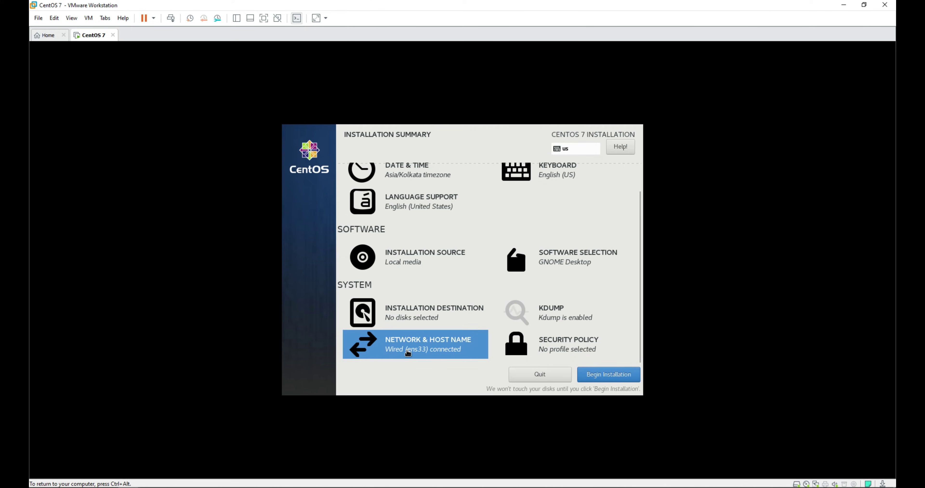
{"action": "left_click", "coordinate": [605, 375]}
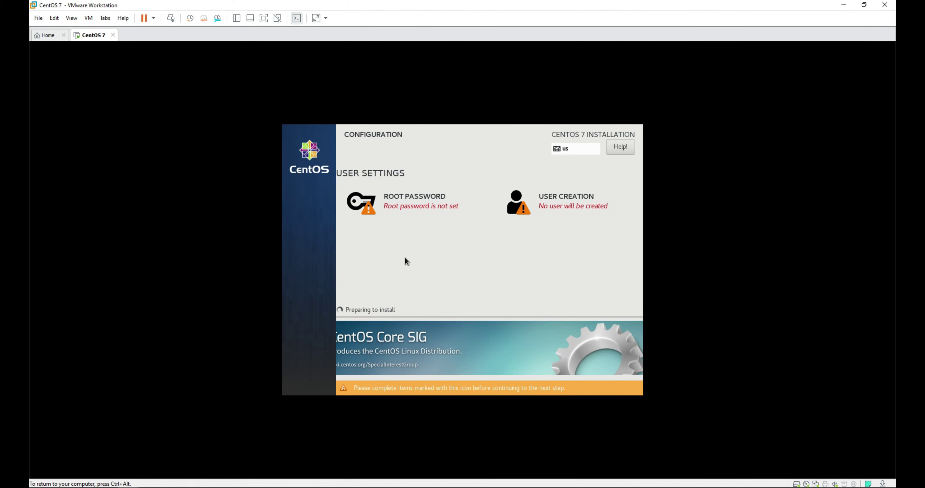
Set and confirm the root password
{"action": "left_click", "coordinate": [414, 201]}
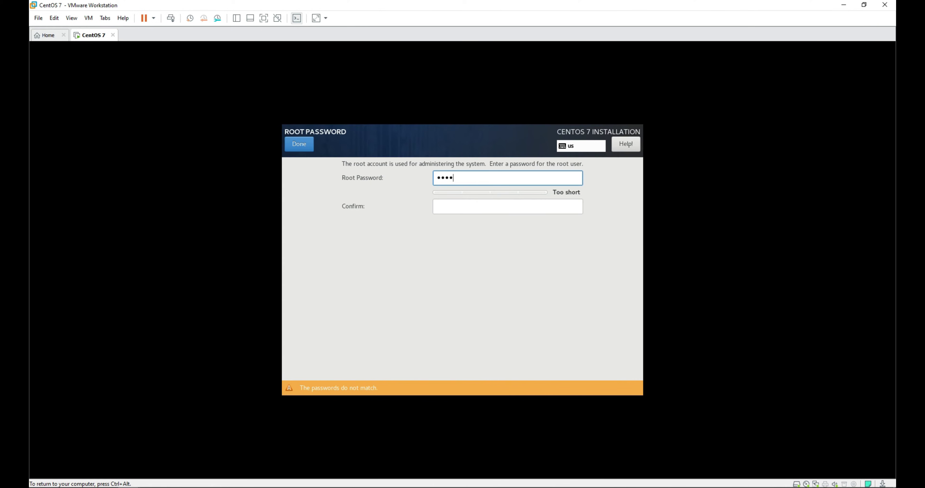
{"action": "left_click", "coordinate": [439, 208]}
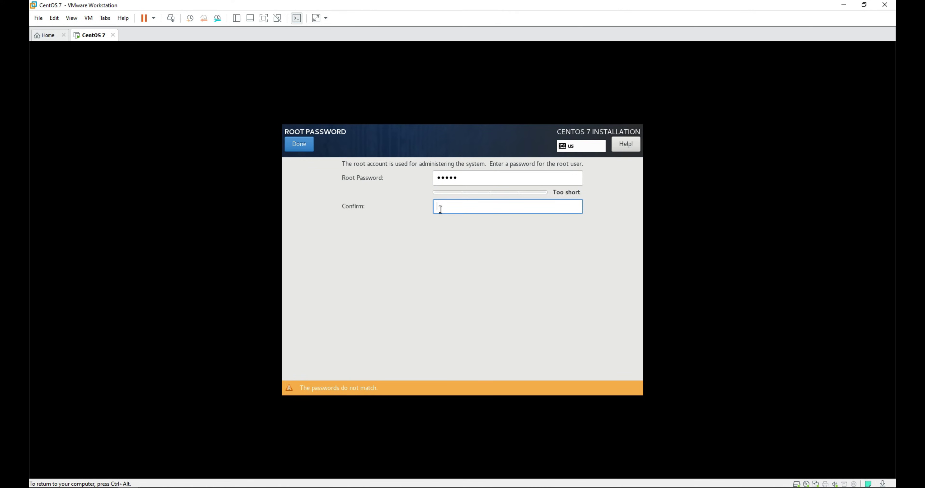
{"action": "double_click", "coordinate": [300, 144]}
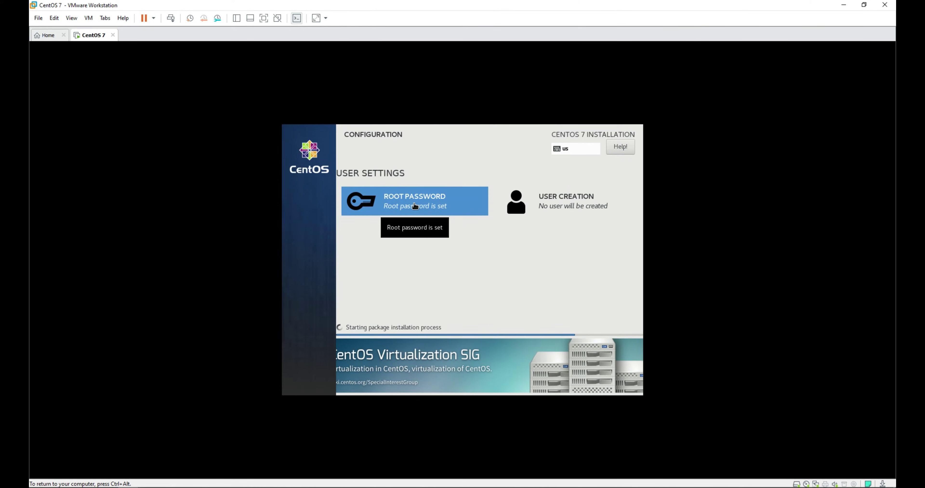
Create a new user, entering its name and a confirmed password
{"action": "left_click", "coordinate": [546, 203]}
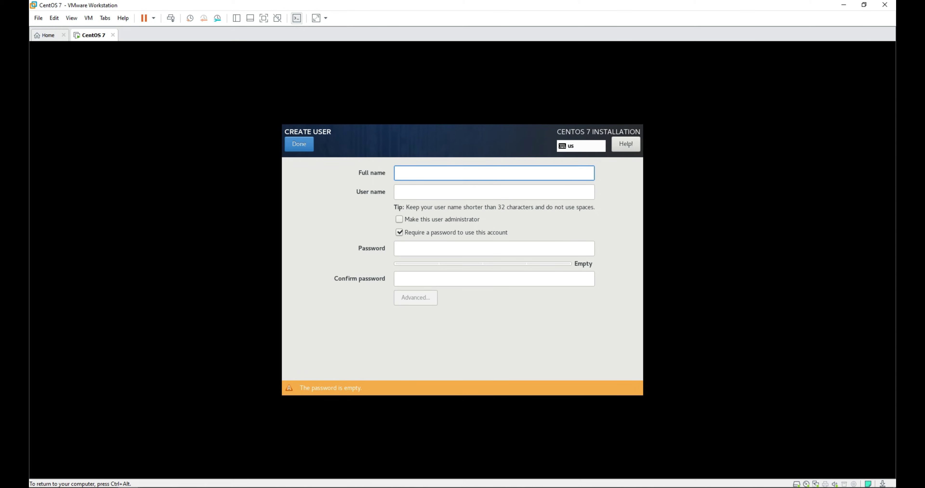
{"action": "type", "text": "cadence"}
{"action": "left_click", "coordinate": [420, 247]}
{"action": "type", "text": "•••••"}
{"action": "key", "text": "Tab"}
{"action": "type", "text": "•••••"}
{"action": "left_click", "coordinate": [303, 145]}
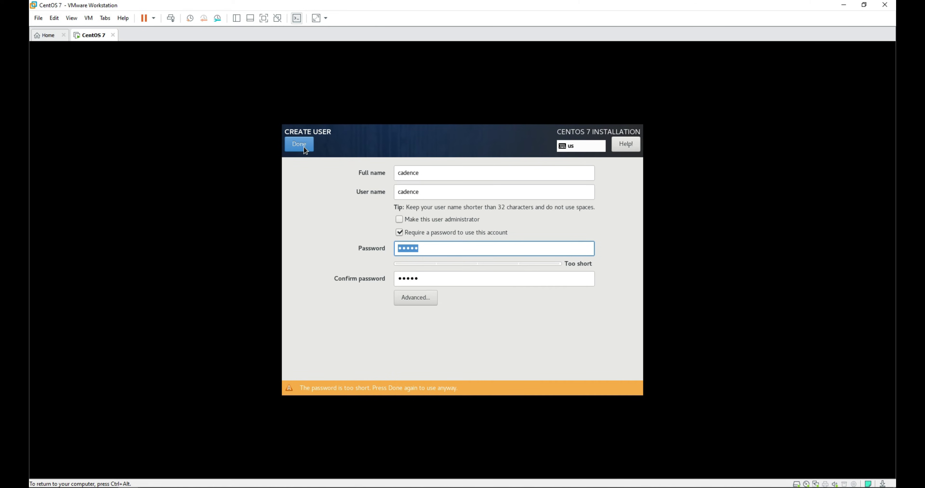
{"action": "left_click", "coordinate": [303, 146]}
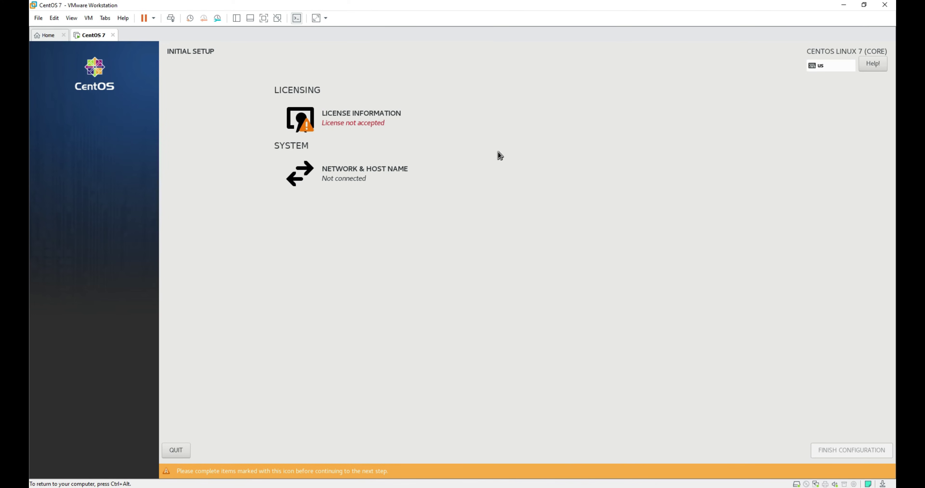
Accept the license agreement and sign in as the new user with its password
{"action": "left_click", "coordinate": [367, 125]}
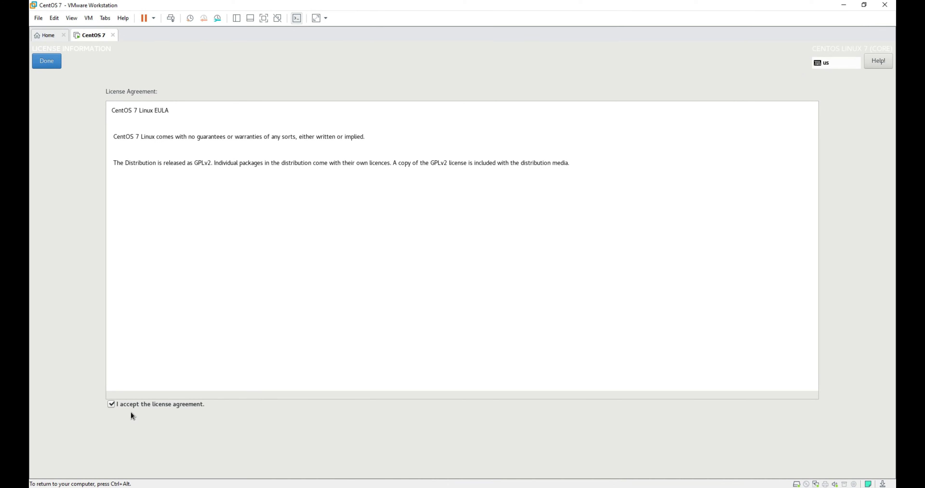
{"action": "left_click", "coordinate": [46, 61]}
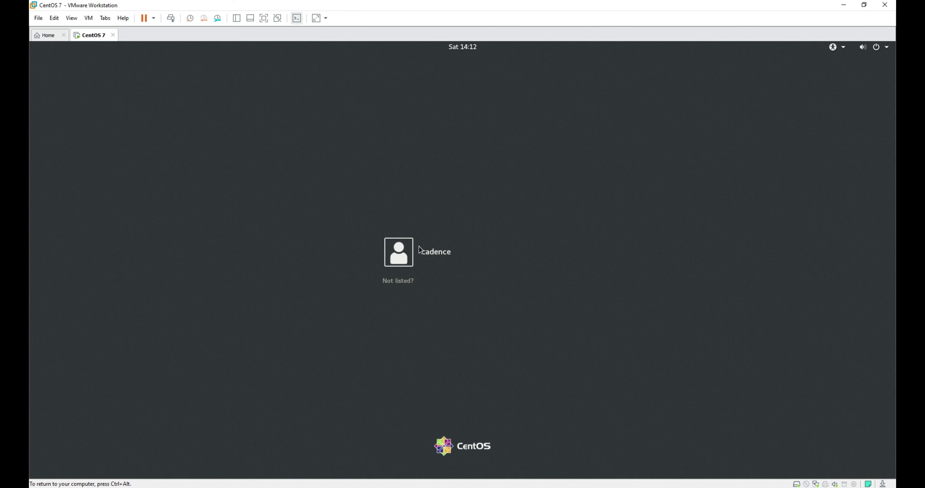
{"action": "left_click", "coordinate": [429, 255]}
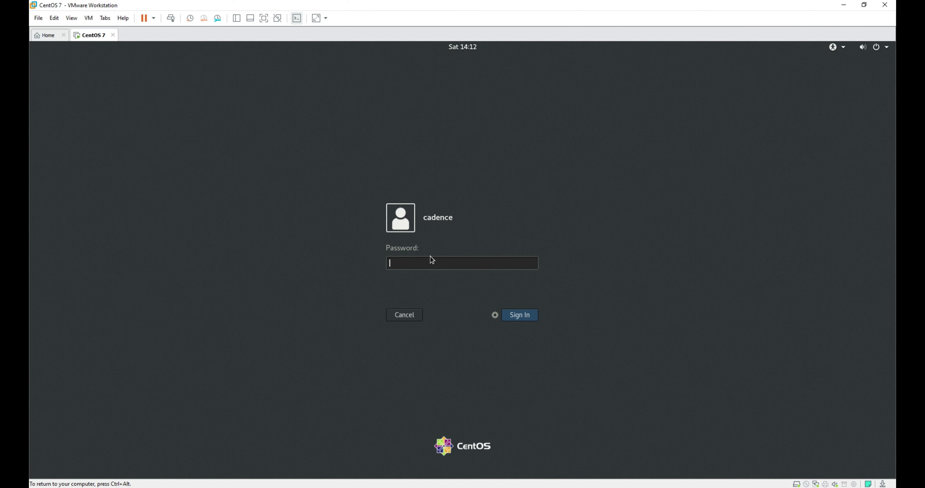
{"action": "key", "text": "Return"}
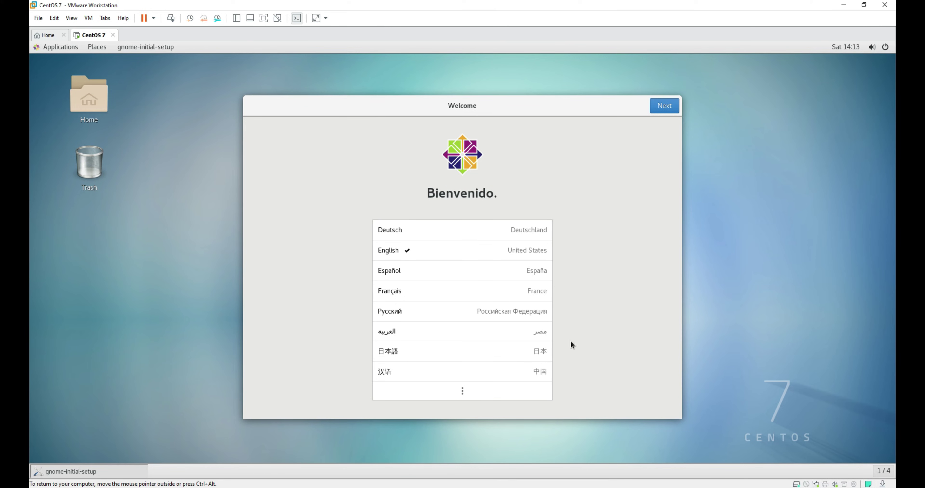
Accept the default language, English (US) typing and location services, skip online accounts, then start using CentOS Linux
{"action": "left_click", "coordinate": [671, 105]}
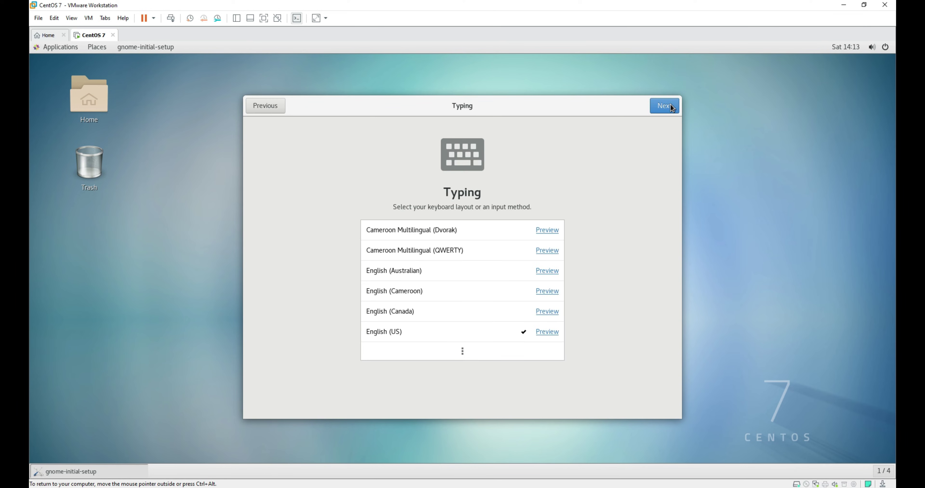
{"action": "left_click", "coordinate": [671, 105]}
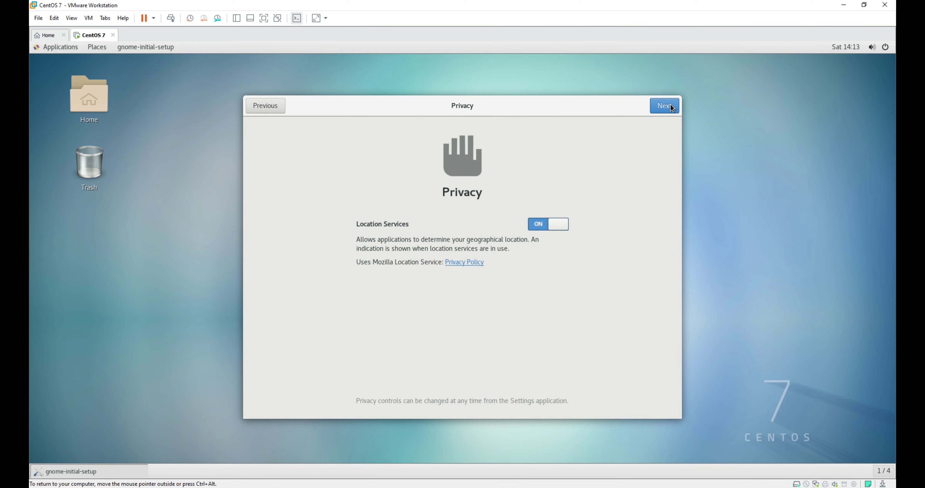
{"action": "left_click", "coordinate": [671, 105]}
{"action": "left_click", "coordinate": [671, 105]}
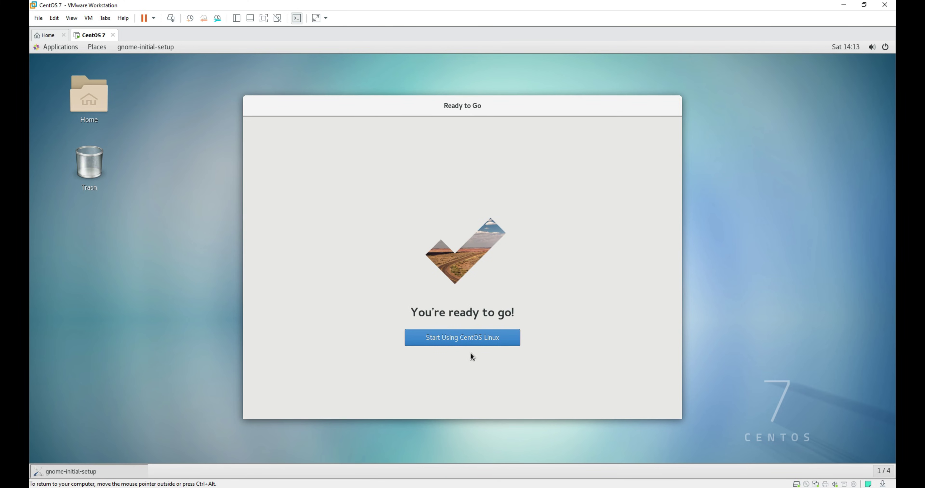
{"action": "left_click", "coordinate": [464, 337]}
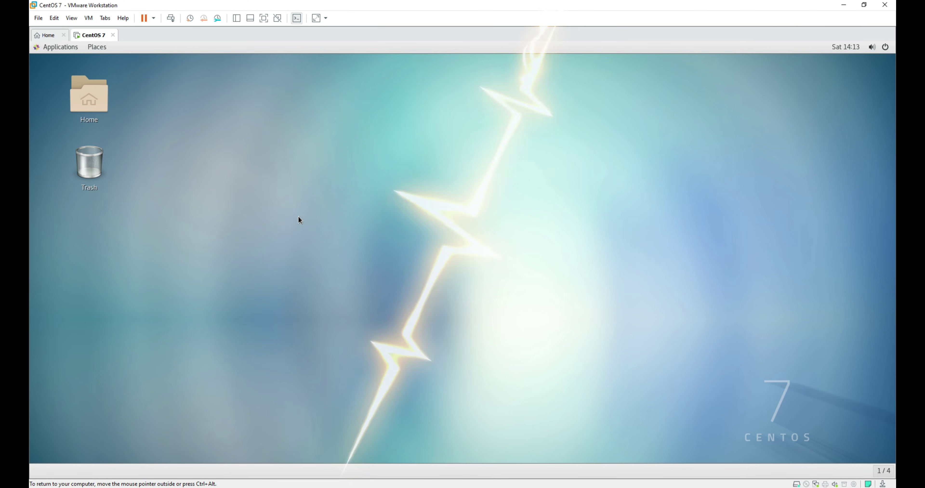